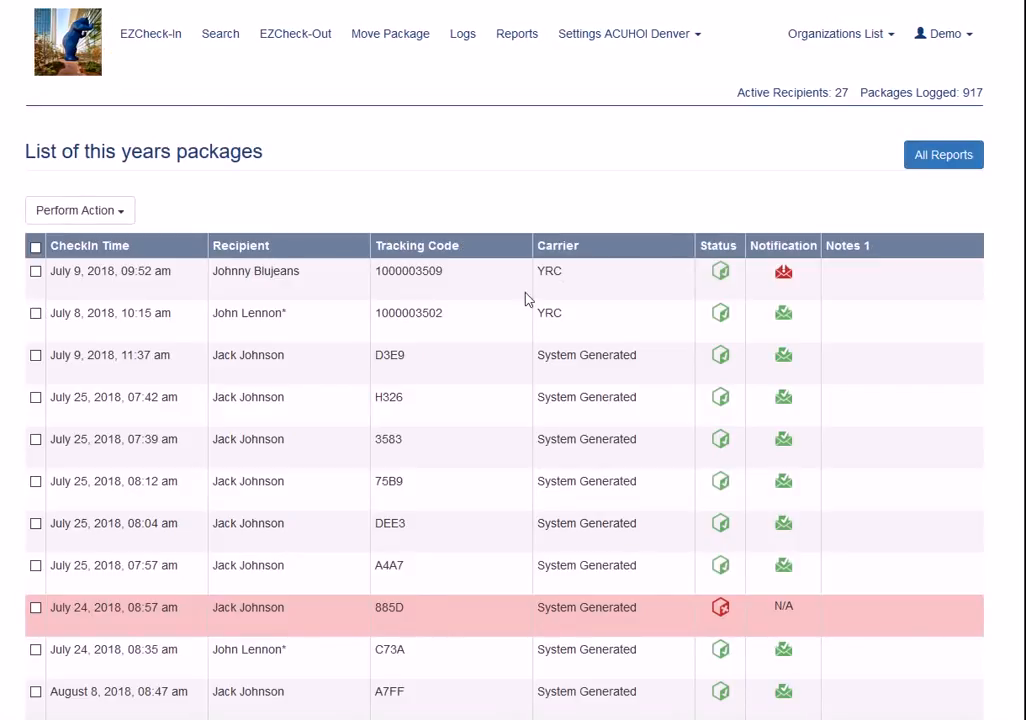
Look through the report listing this year's packages
scroll(602, 355, "down", 3)
scroll(403, 222, "down", 10)
scroll(403, 222, "down", 10)
scroll(403, 222, "up", 20)
Go to the Reports page and start a new custom report
key("ctrl+Tab")
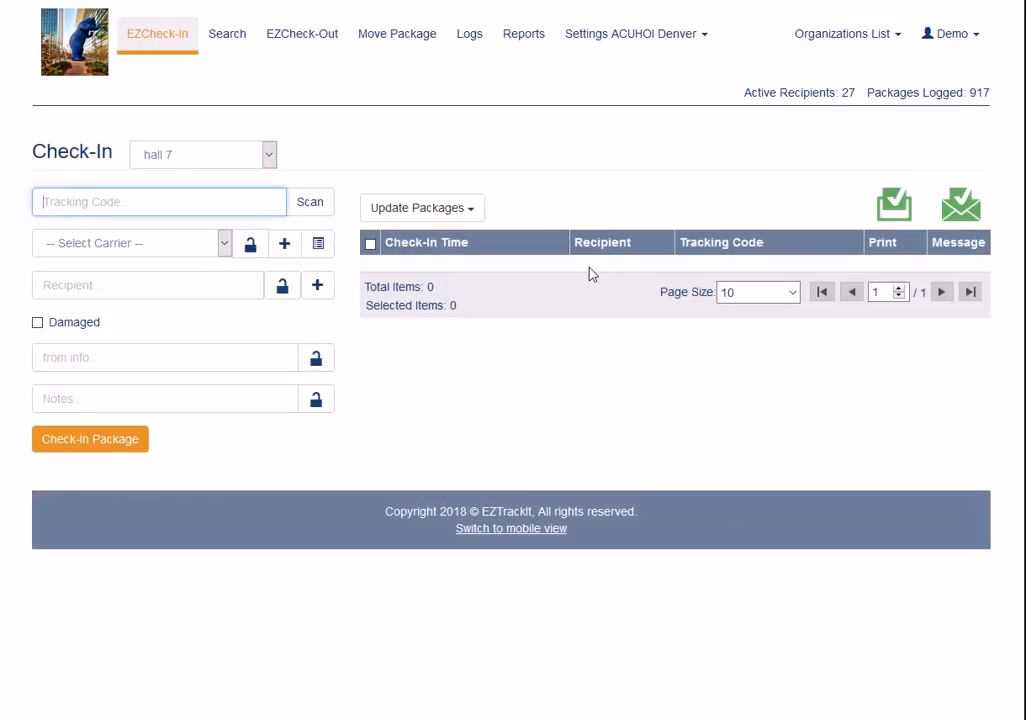
left_click(531, 43)
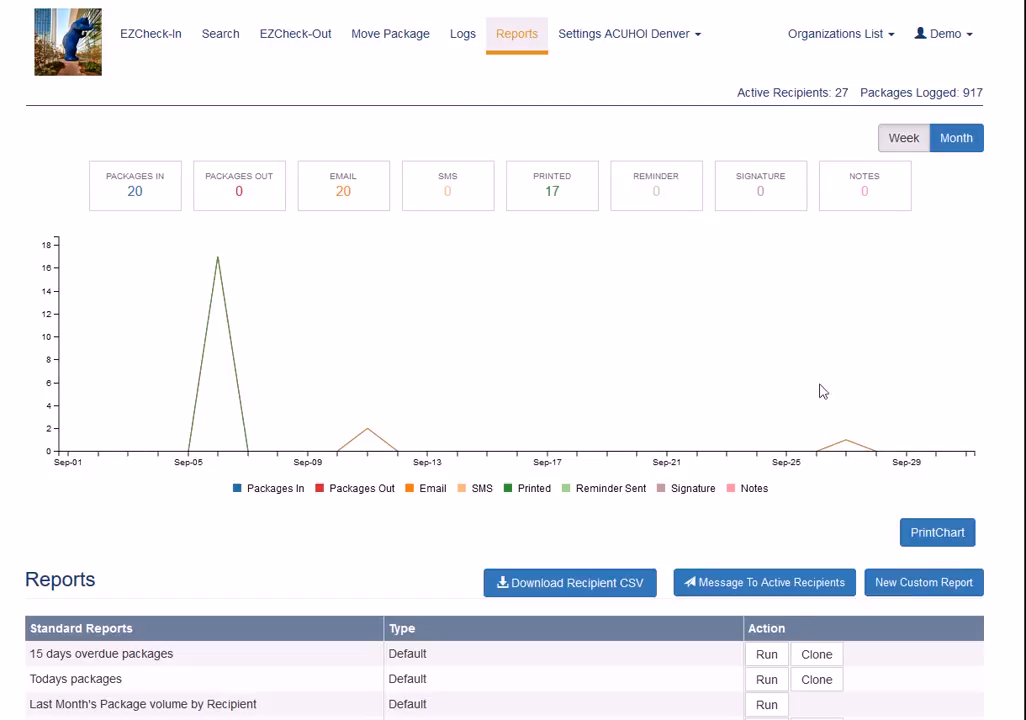
scroll(557, 449, "down", 3)
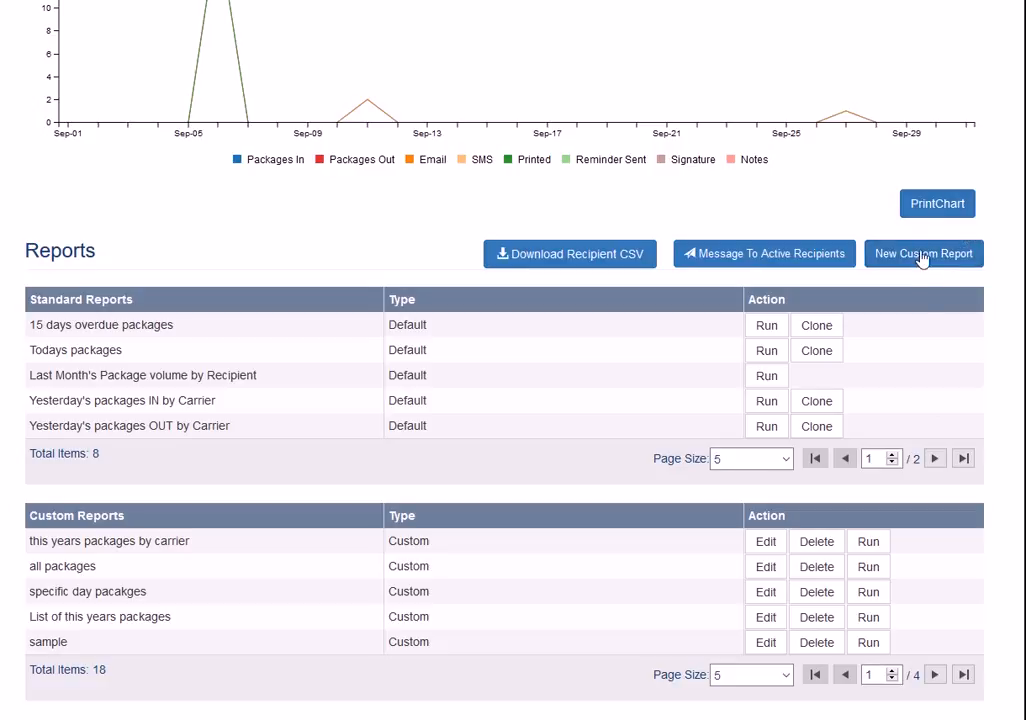
left_click(962, 260)
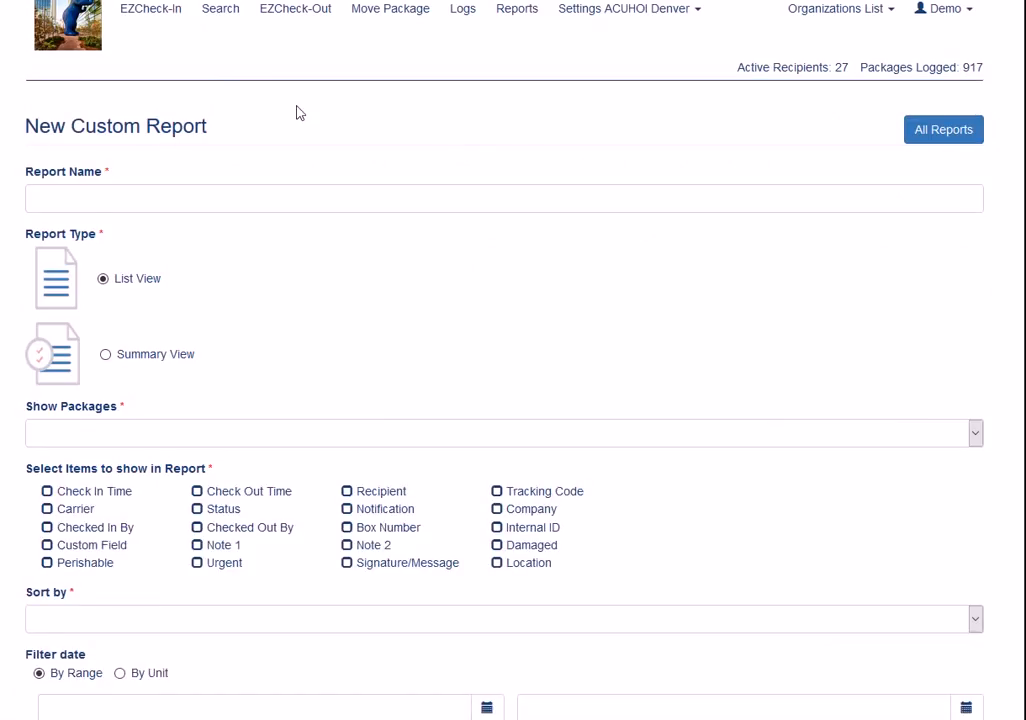
Name the report New Summary Report and make it a Summary View that summarizes the Checked In By column
left_click(92, 205)
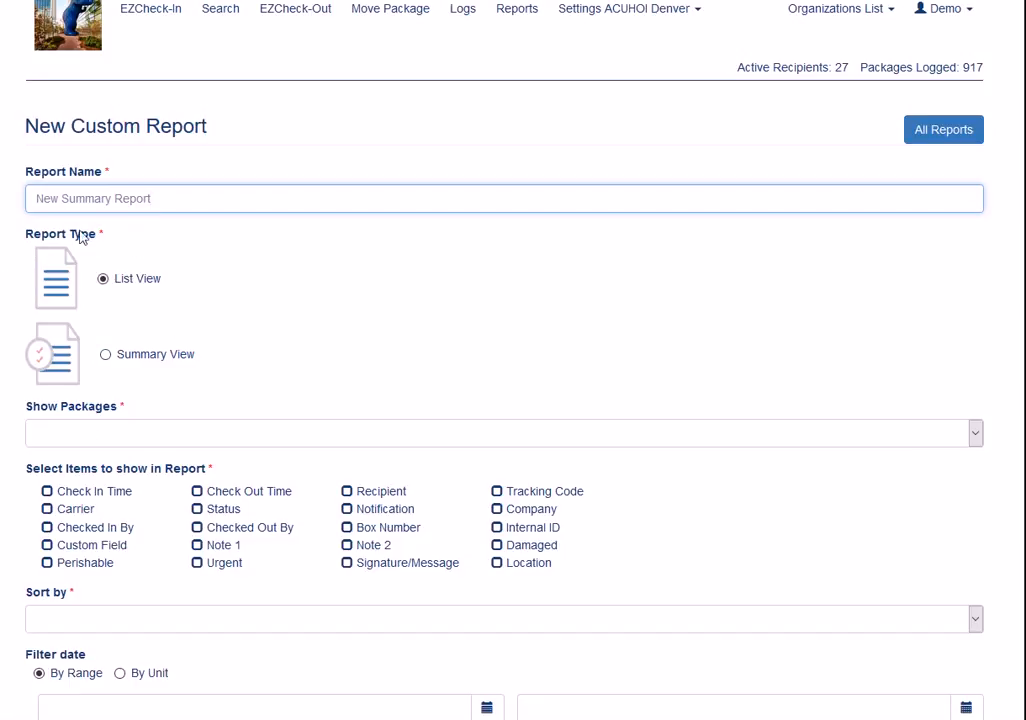
left_click(107, 359)
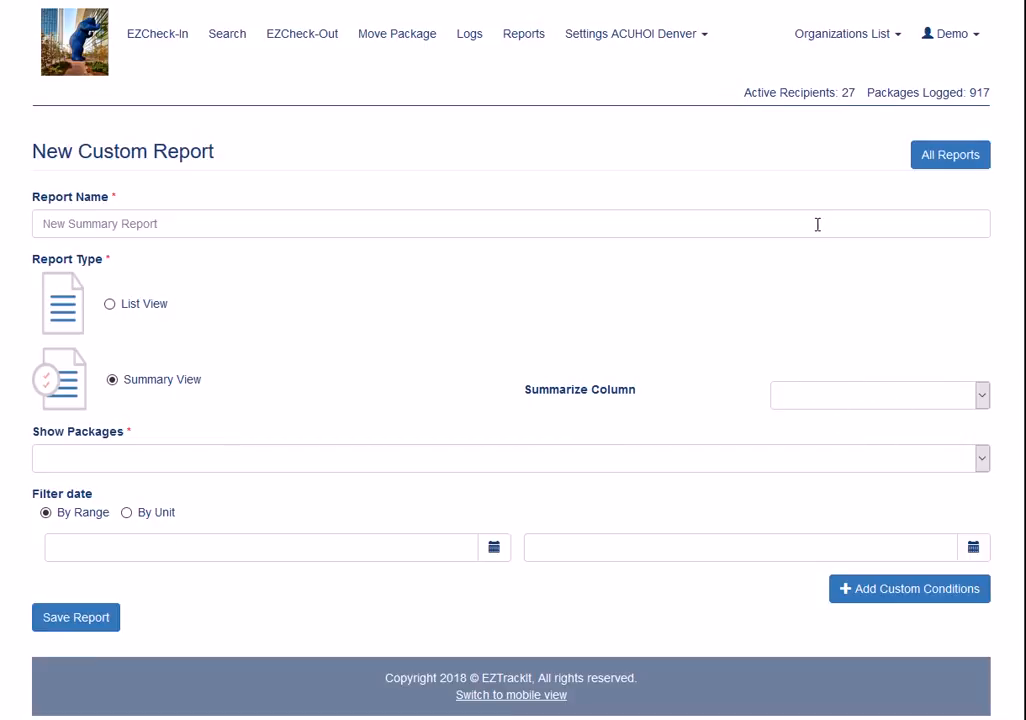
left_click(982, 397)
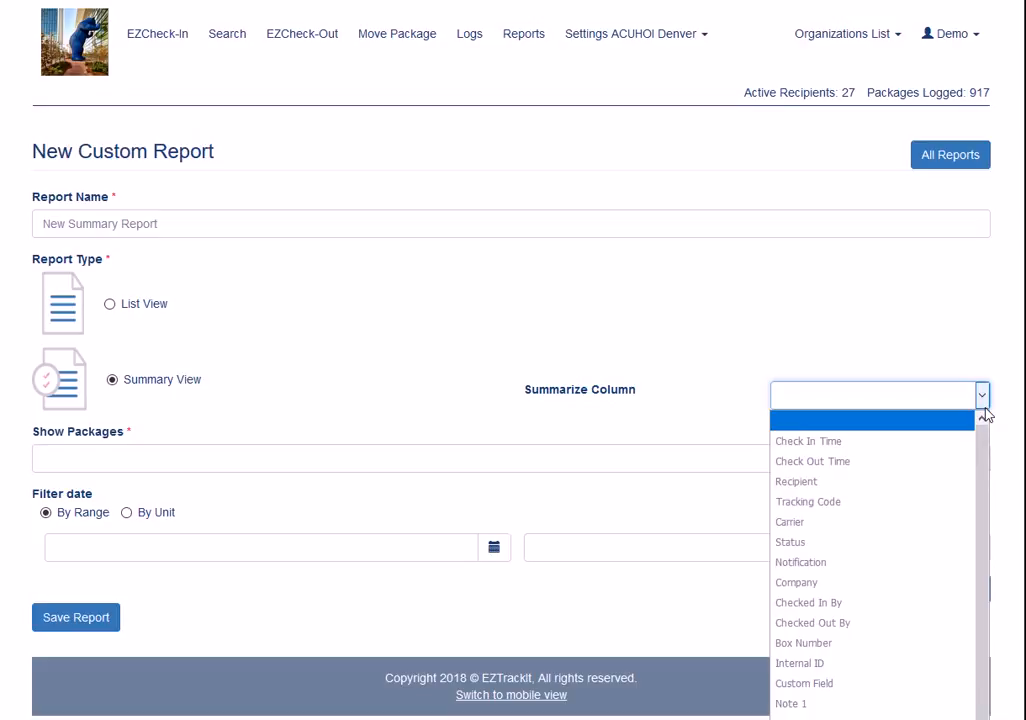
scroll(921, 514, "down", 1)
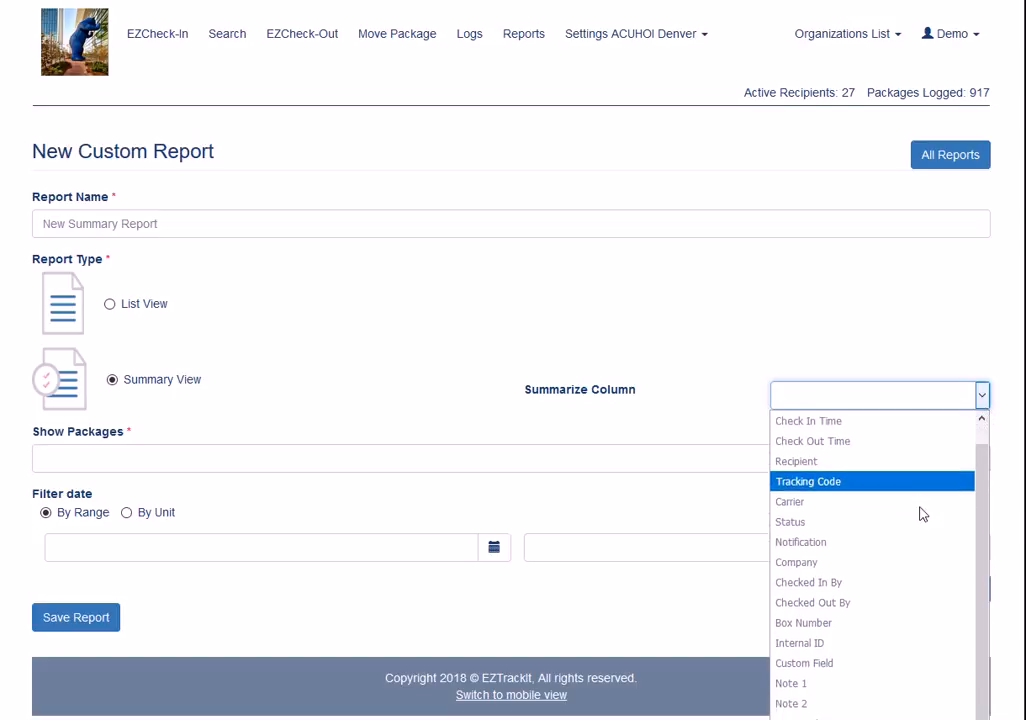
left_click(810, 579)
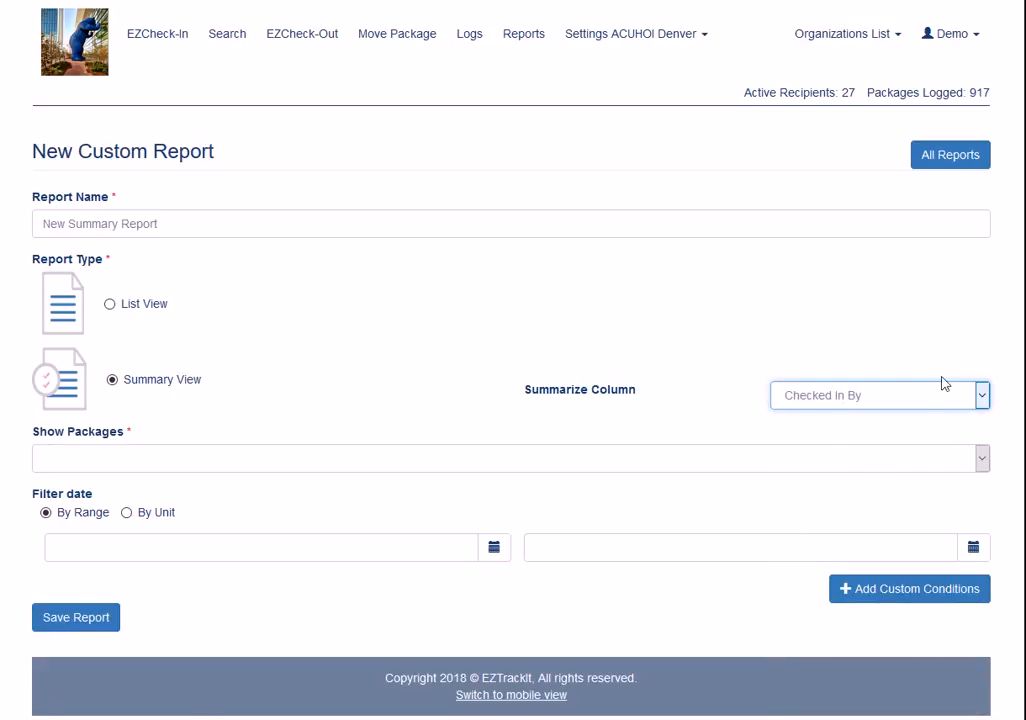
Set the report to show only Logged In packages
left_click(109, 468)
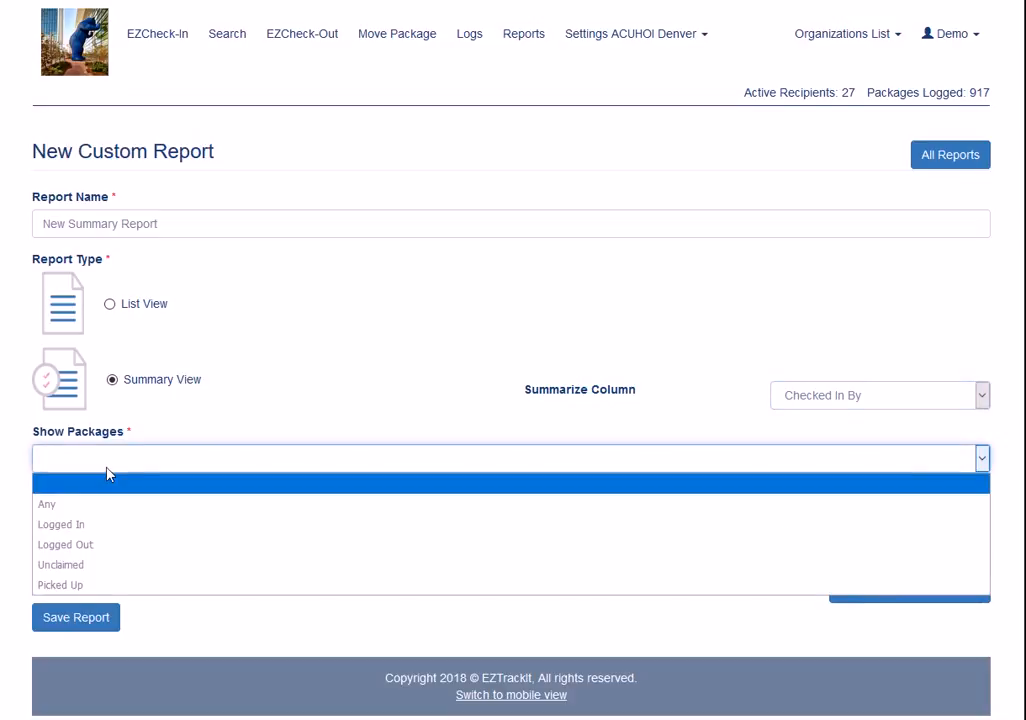
left_click(108, 524)
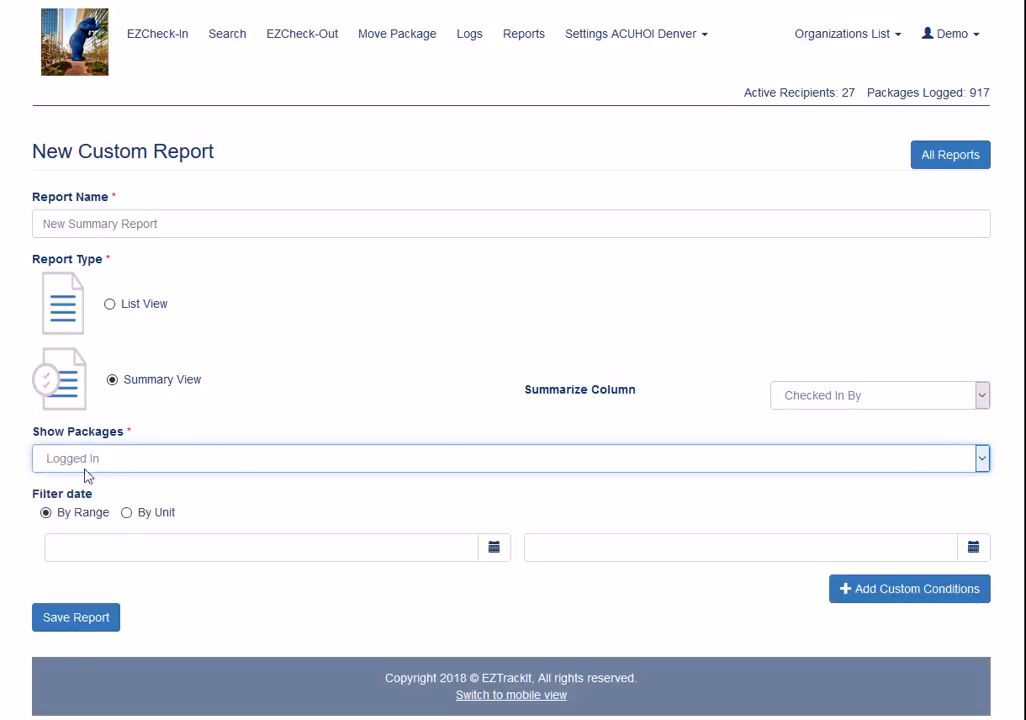
left_click(215, 463)
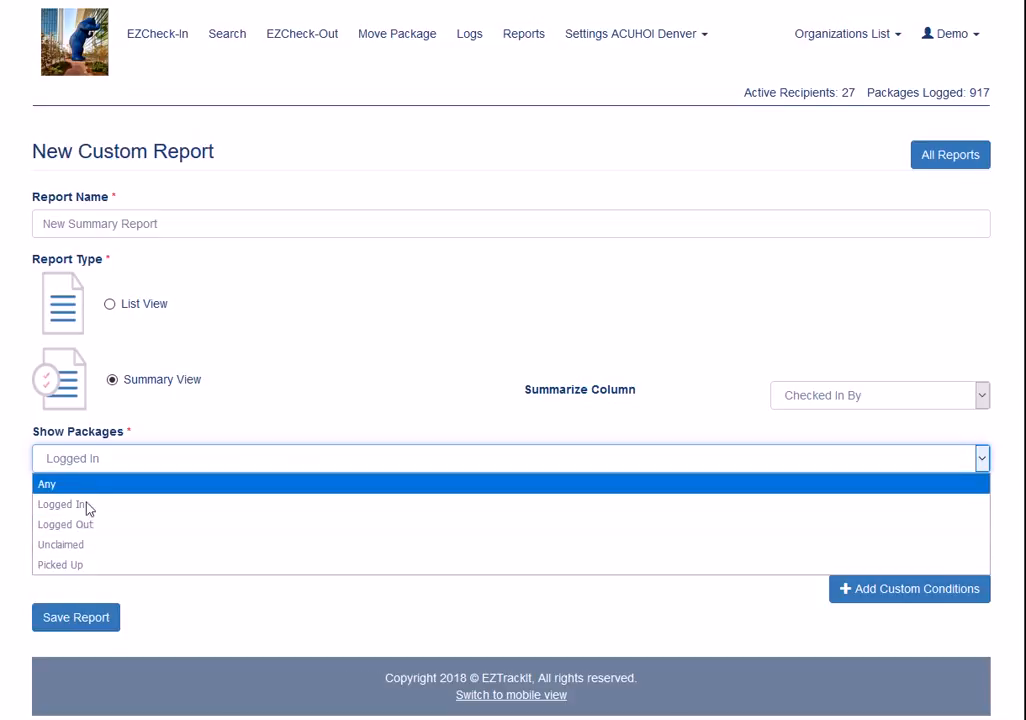
left_click(101, 503)
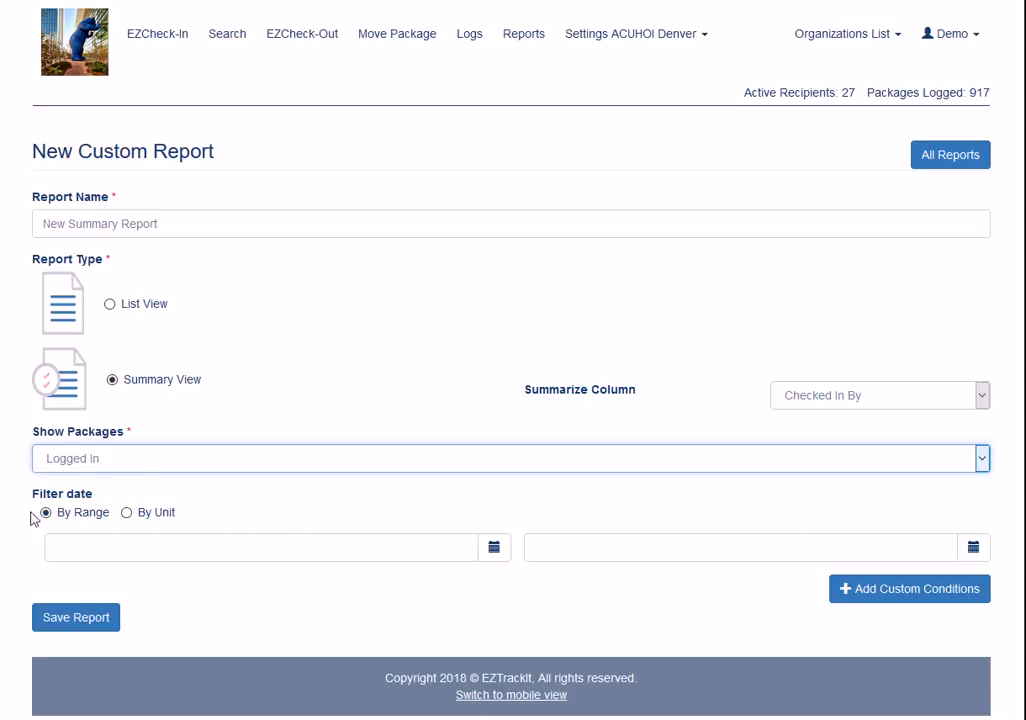
Examine the date filter's range calendars and its By Unit choices, including older or younger than and the time units
left_click(481, 552)
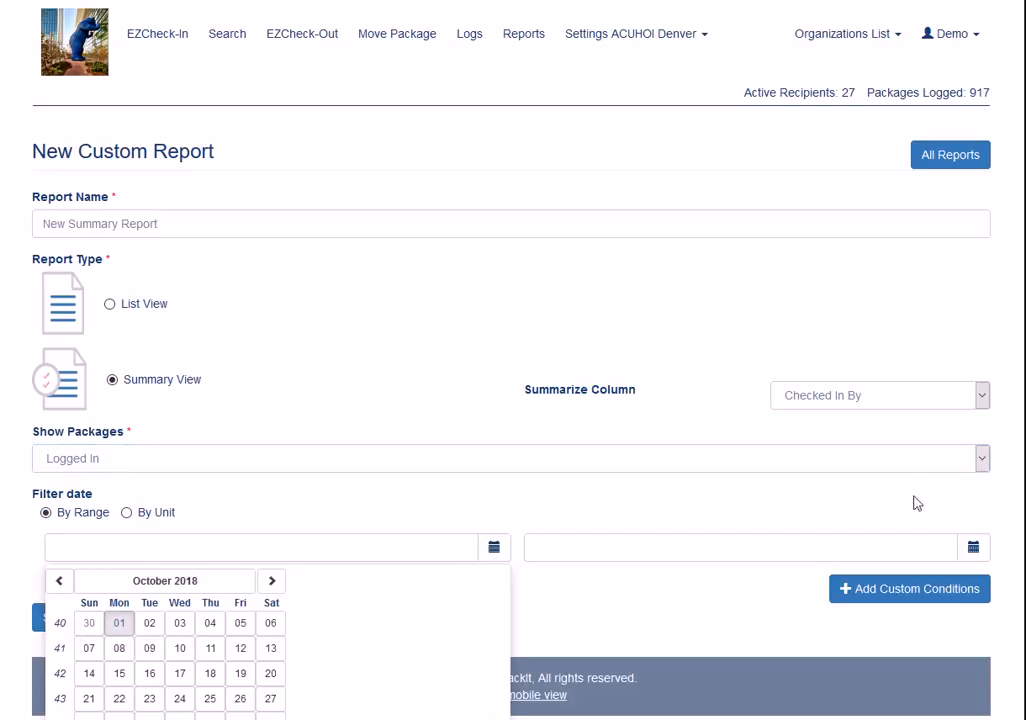
left_click(975, 547)
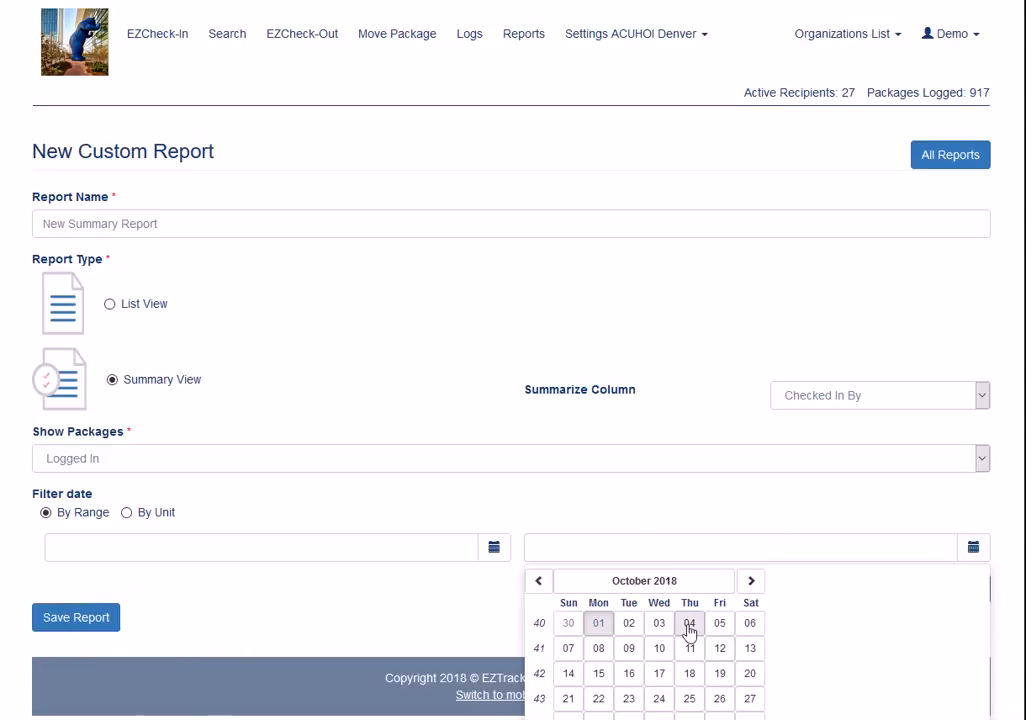
left_click(645, 512)
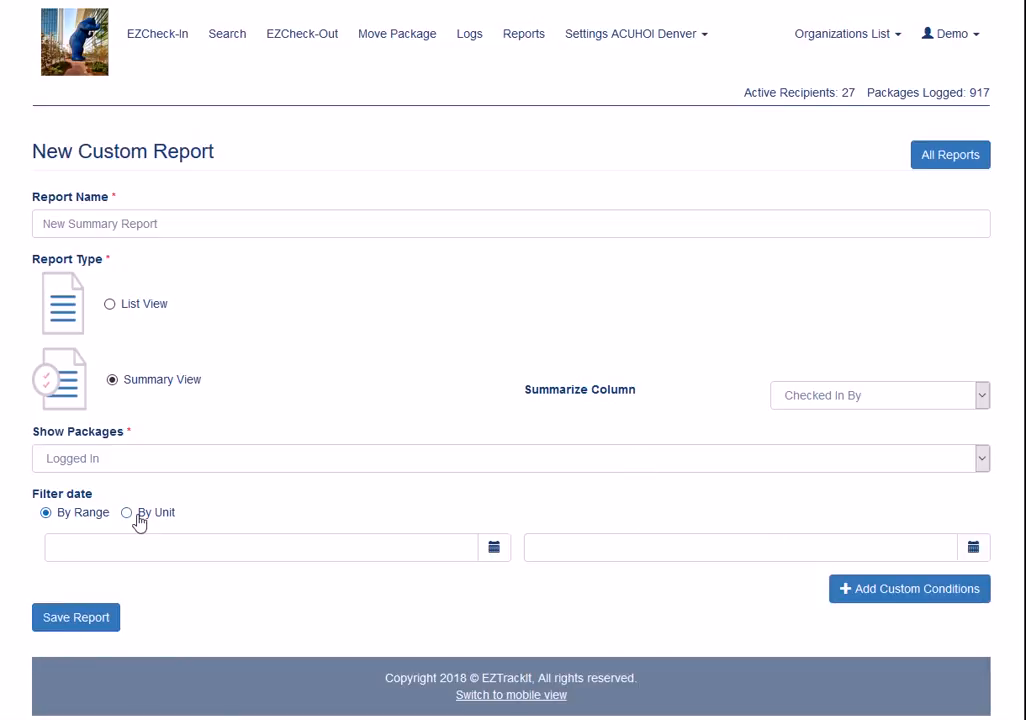
left_click(138, 516)
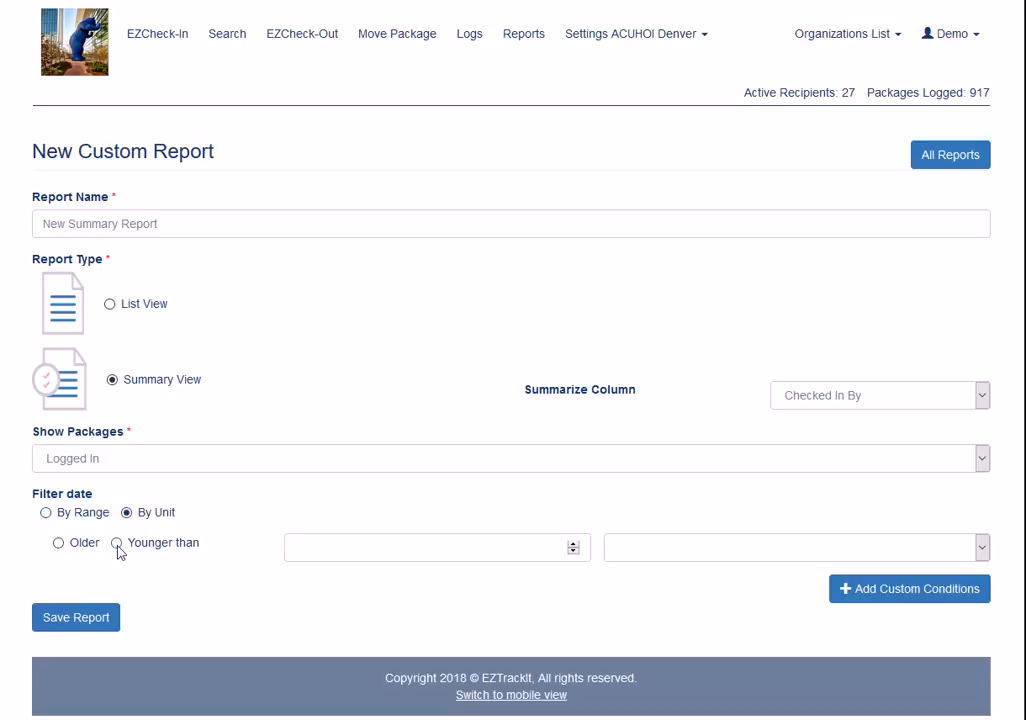
left_click(59, 544)
left_click(118, 543)
left_click(983, 547)
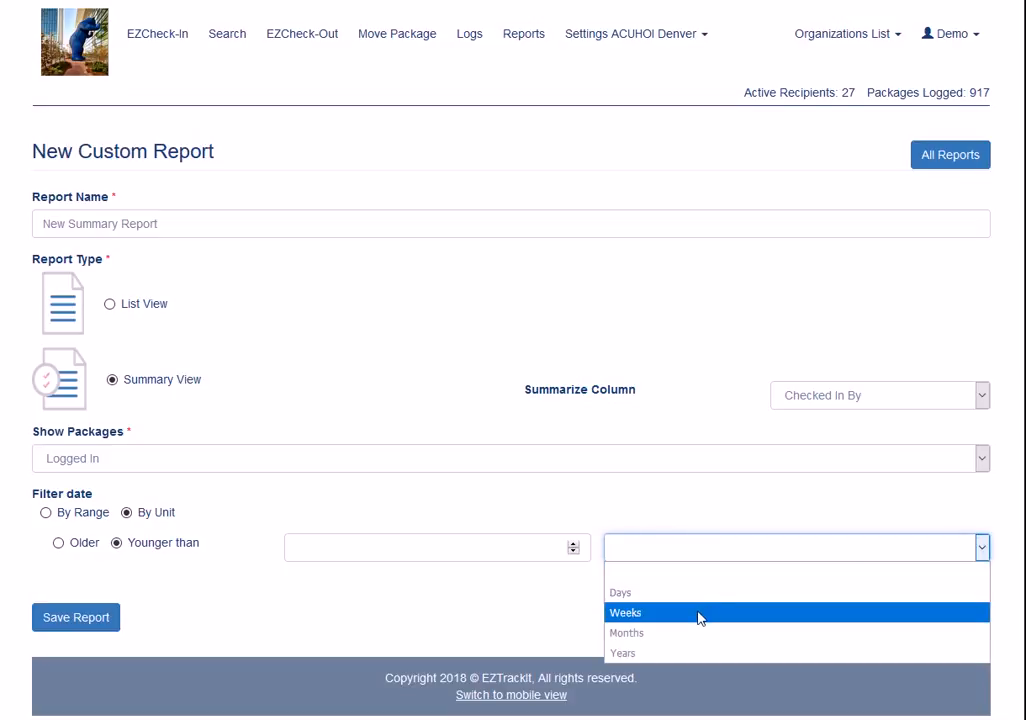
left_click(342, 529)
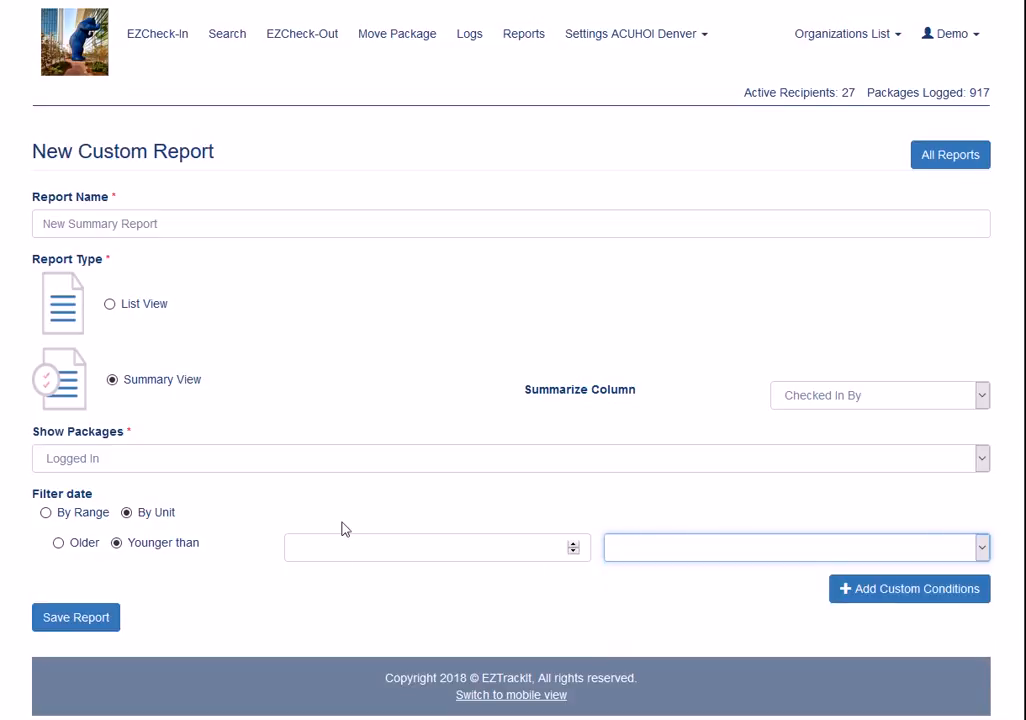
left_click(45, 513)
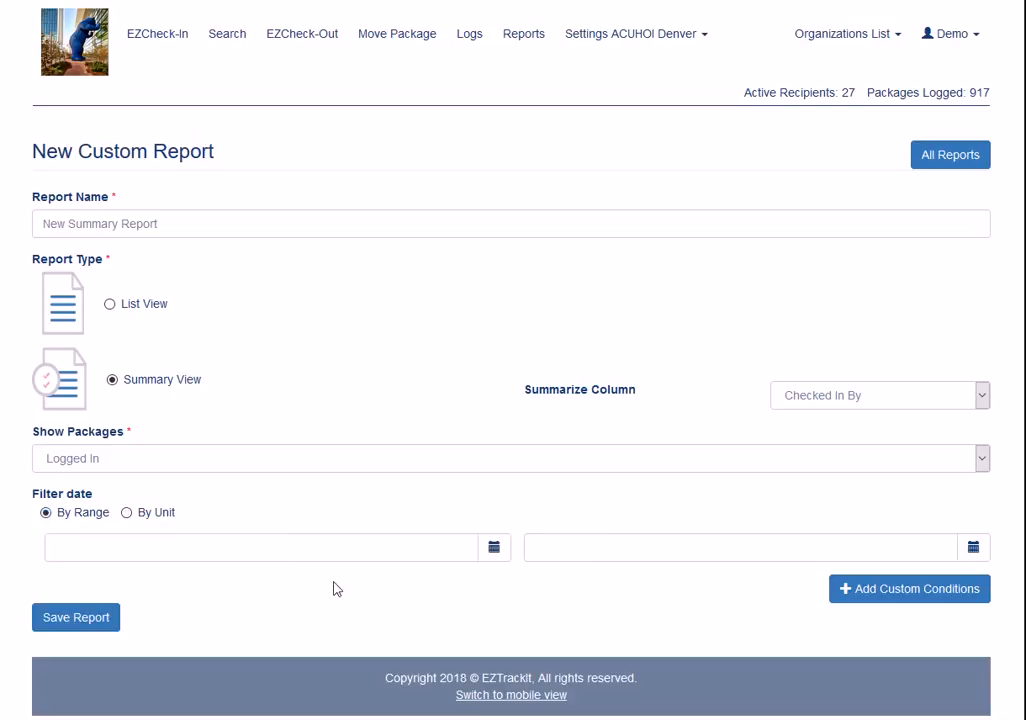
Set the start of the report's filter date range to 2018-01-01
left_click(487, 558)
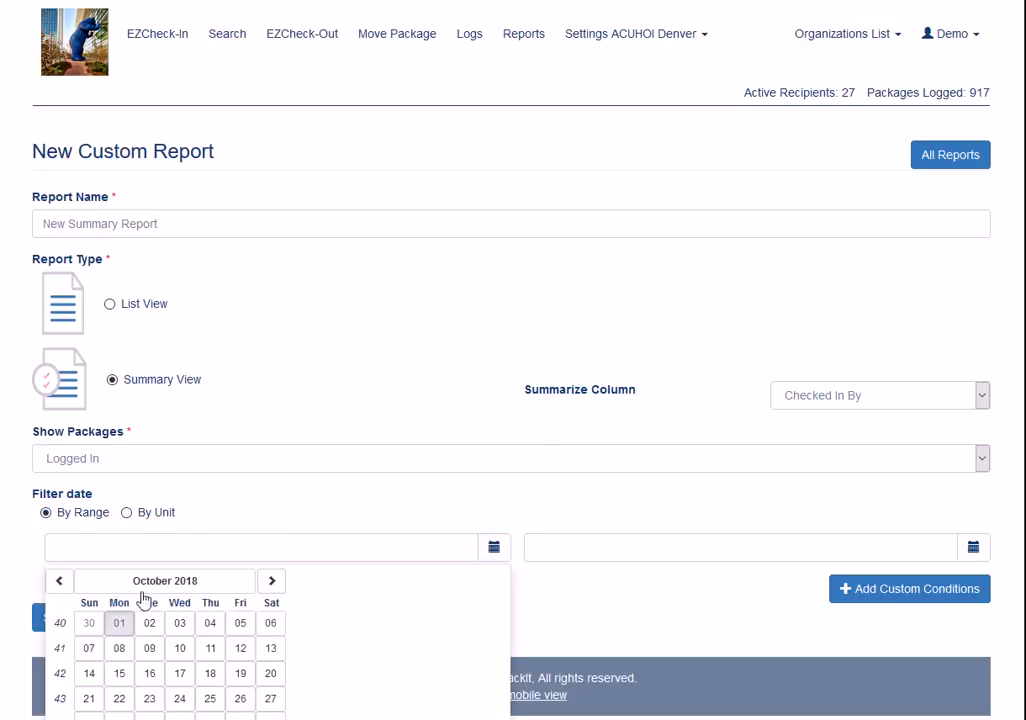
left_click(59, 581)
left_click(59, 581)
left_click(59, 581)
left_click(59, 581)
left_click(60, 581)
left_click(60, 581)
left_click(60, 581)
left_click(60, 581)
left_click(60, 581)
left_click(60, 581)
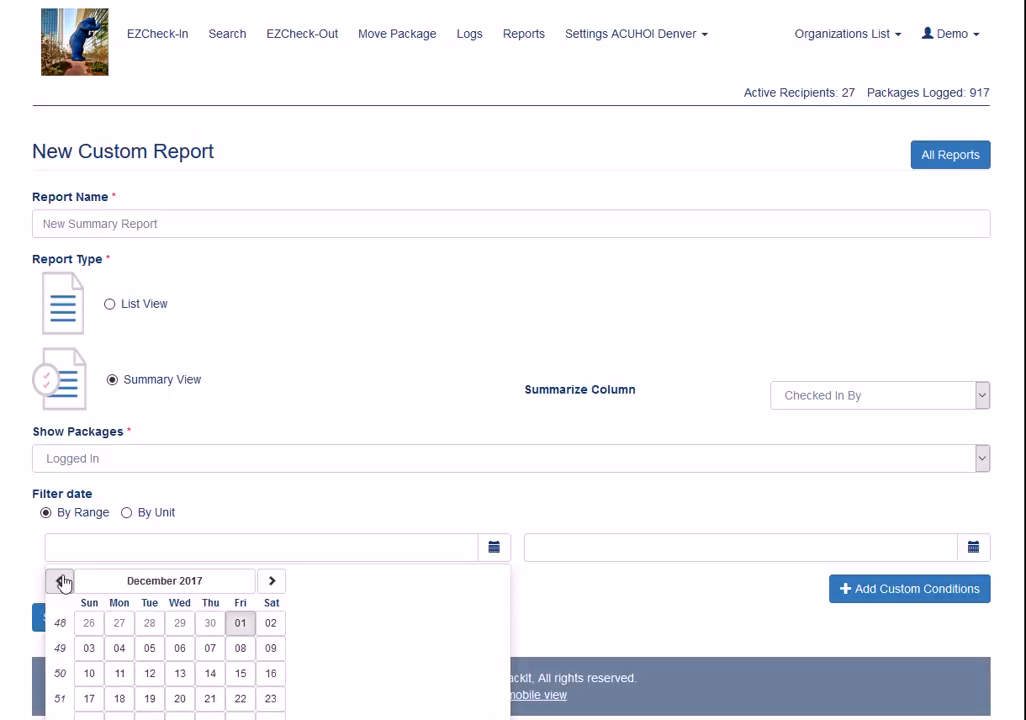
left_click(272, 581)
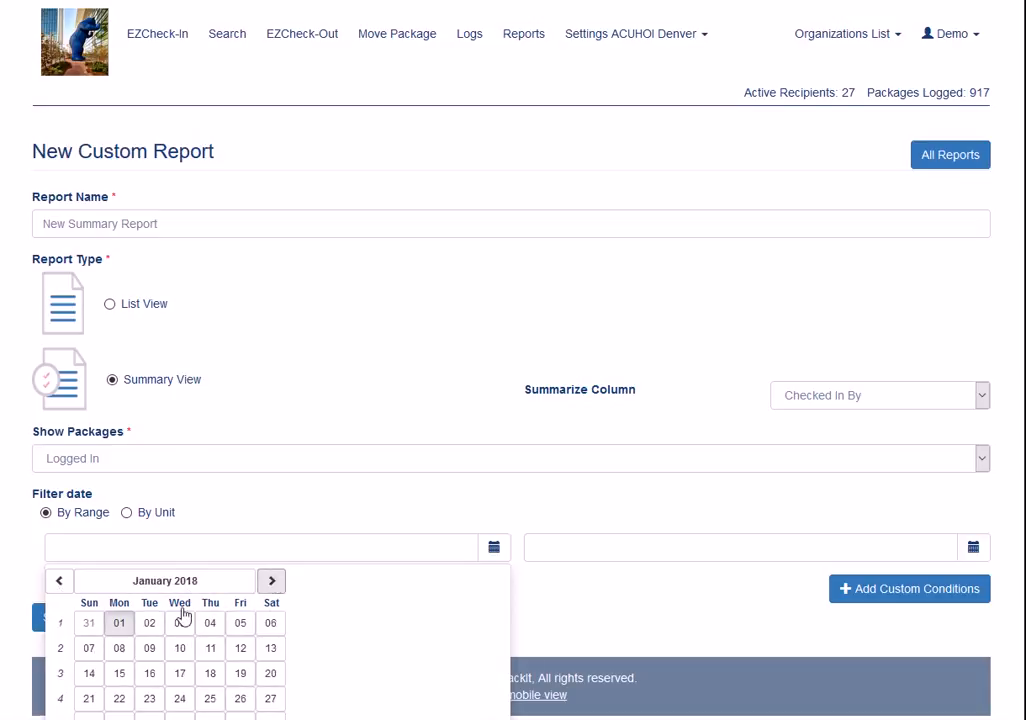
left_click(119, 623)
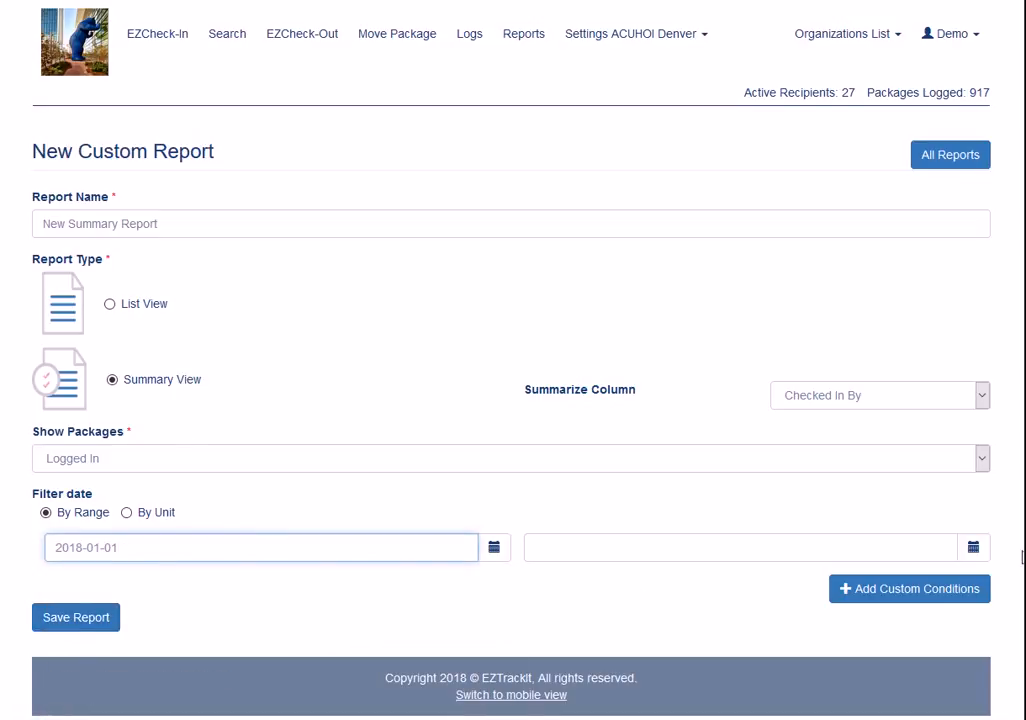
Set the end of the filter date range to 2018-09-30 and save the report
left_click(984, 556)
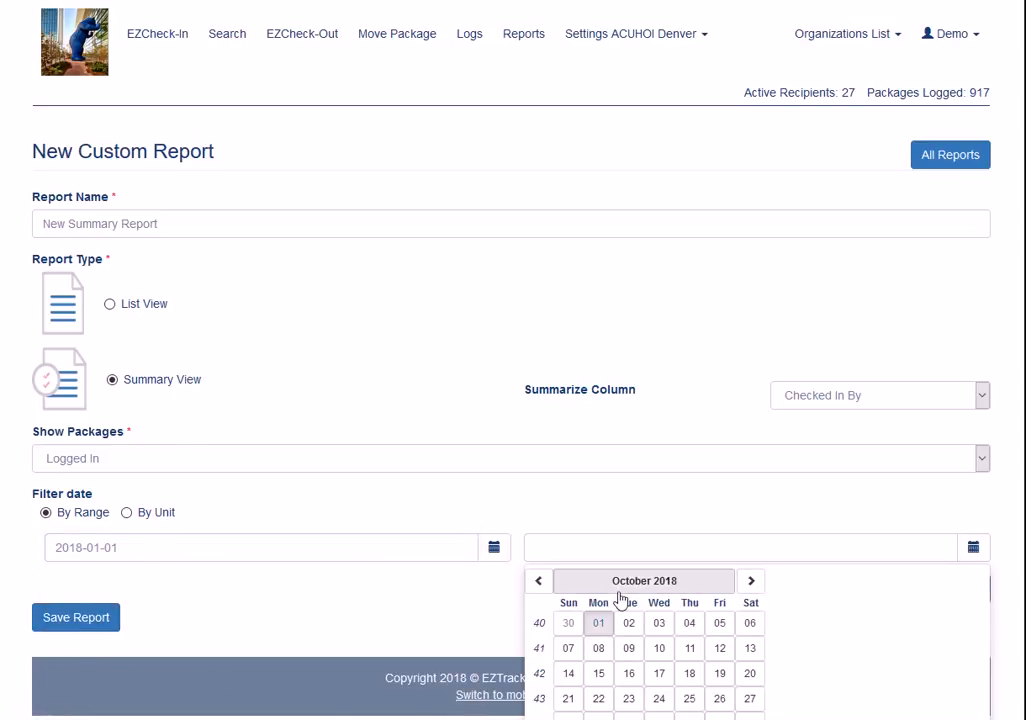
left_click(538, 580)
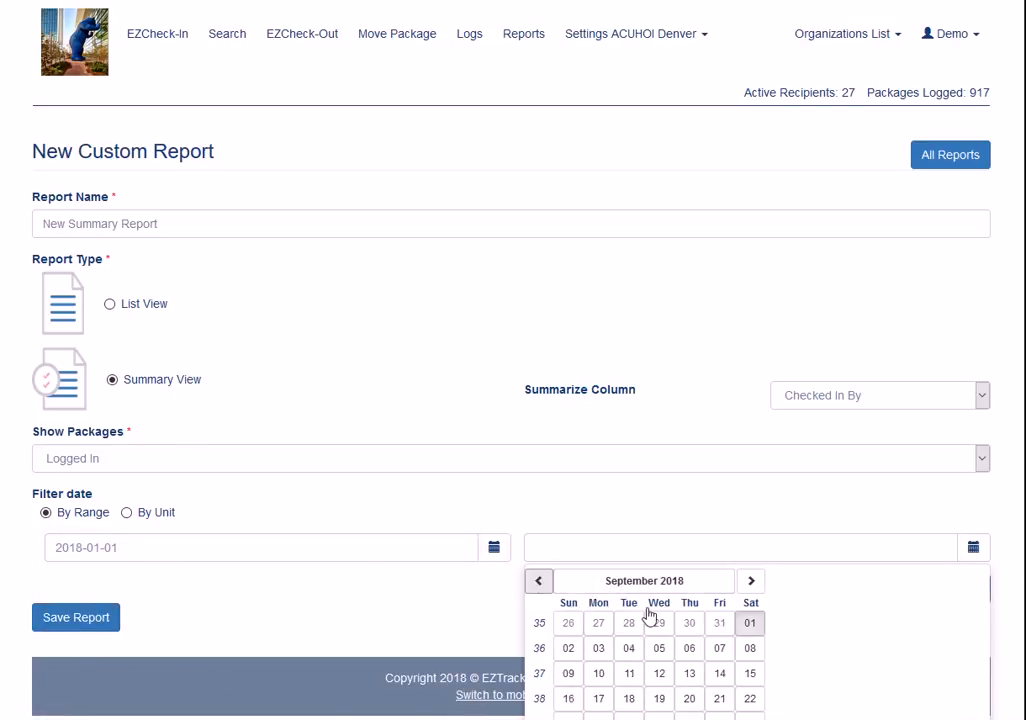
left_click(749, 620)
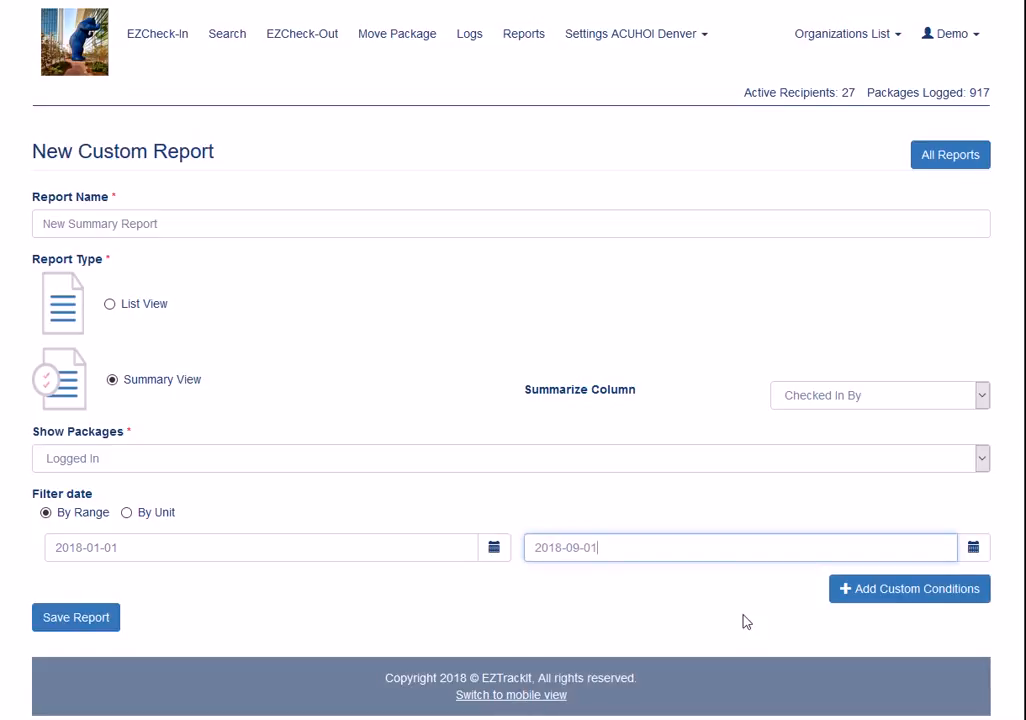
left_click(976, 555)
left_click(568, 719)
left_click(87, 621)
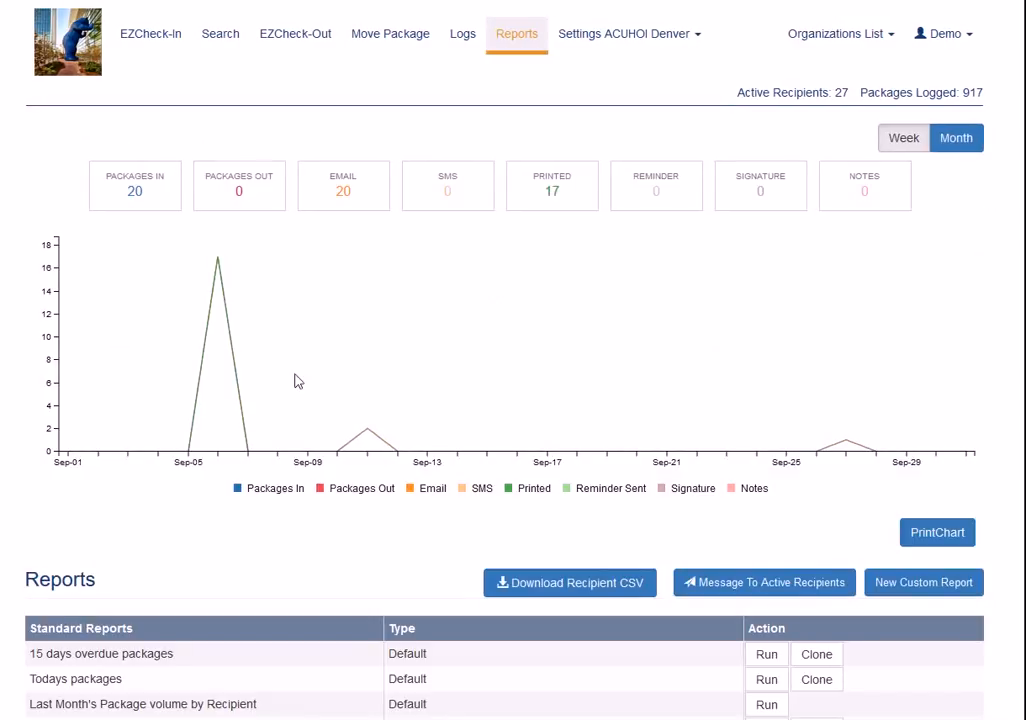
Run New Summary Report from the last page of the custom reports and check which actions it offers
scroll(481, 232, "down", 3)
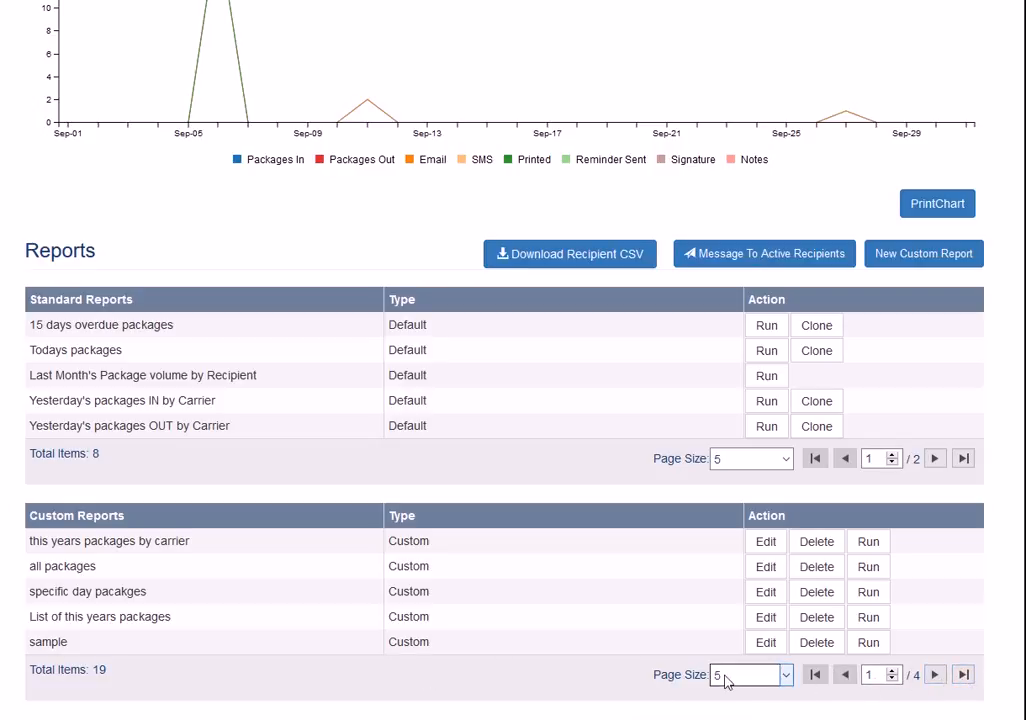
left_click(786, 678)
left_click(788, 678)
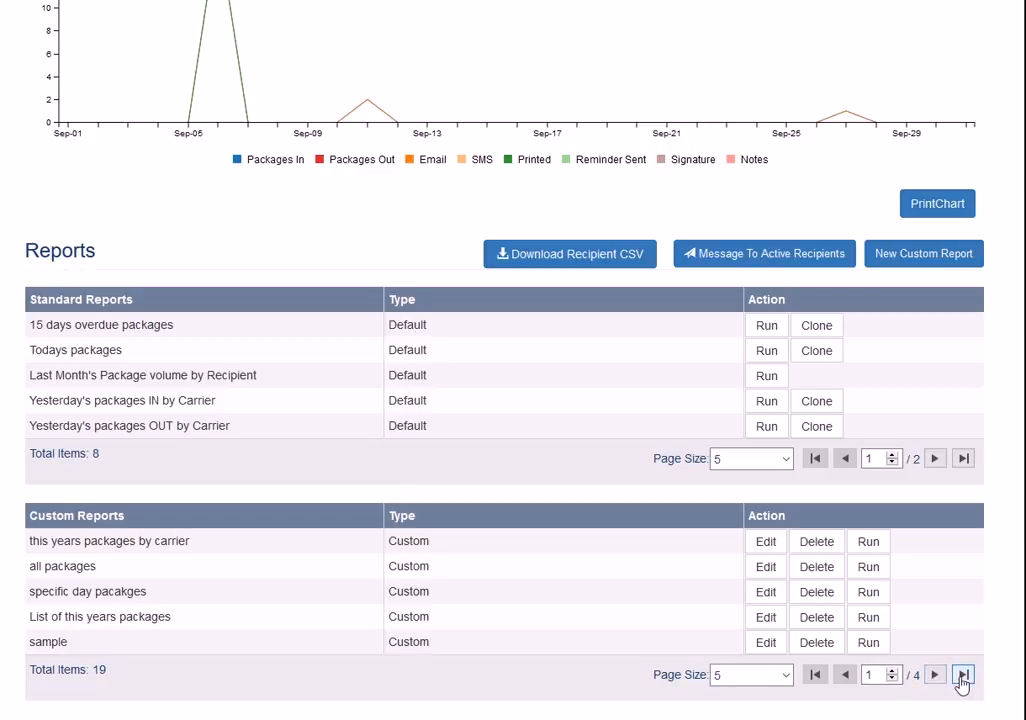
left_click(962, 676)
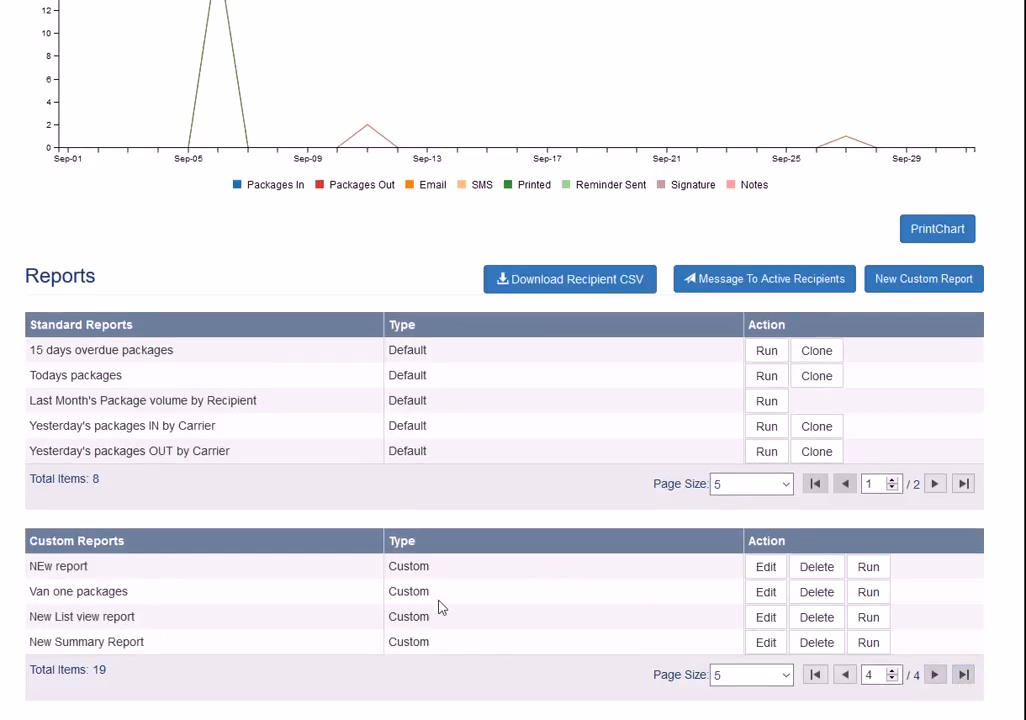
left_click(866, 643)
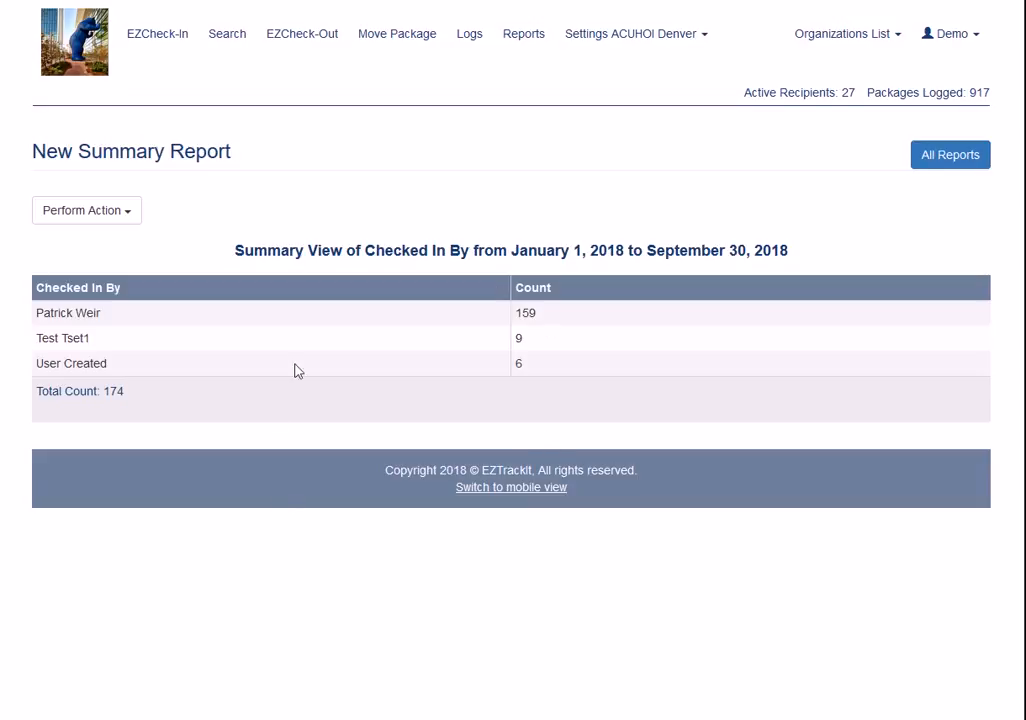
left_click(134, 219)
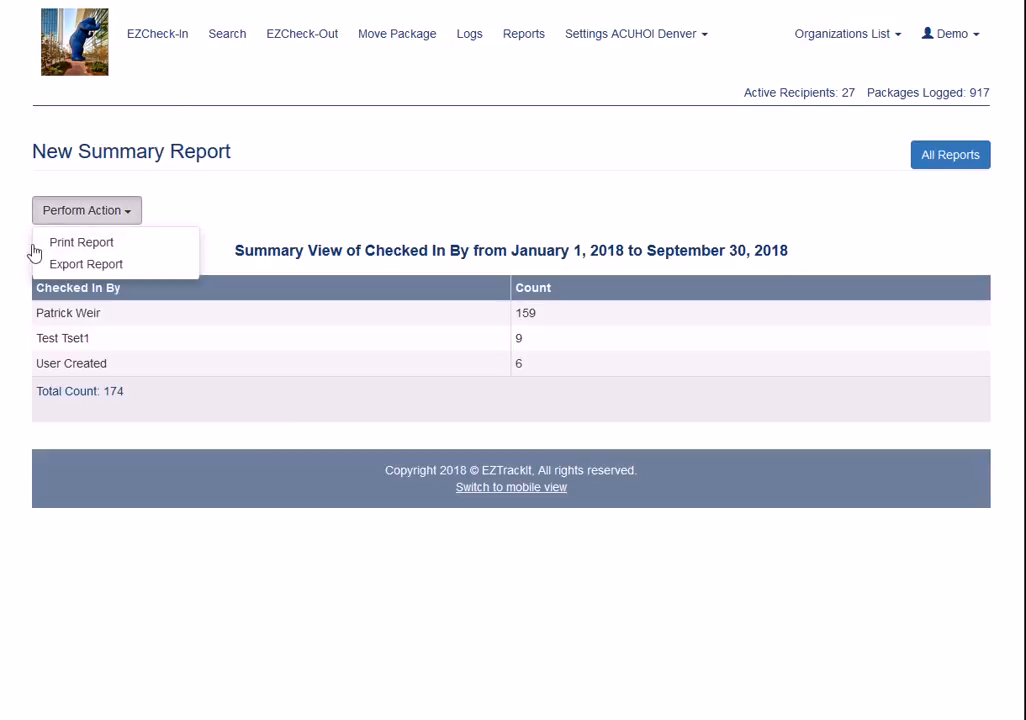
left_click(394, 197)
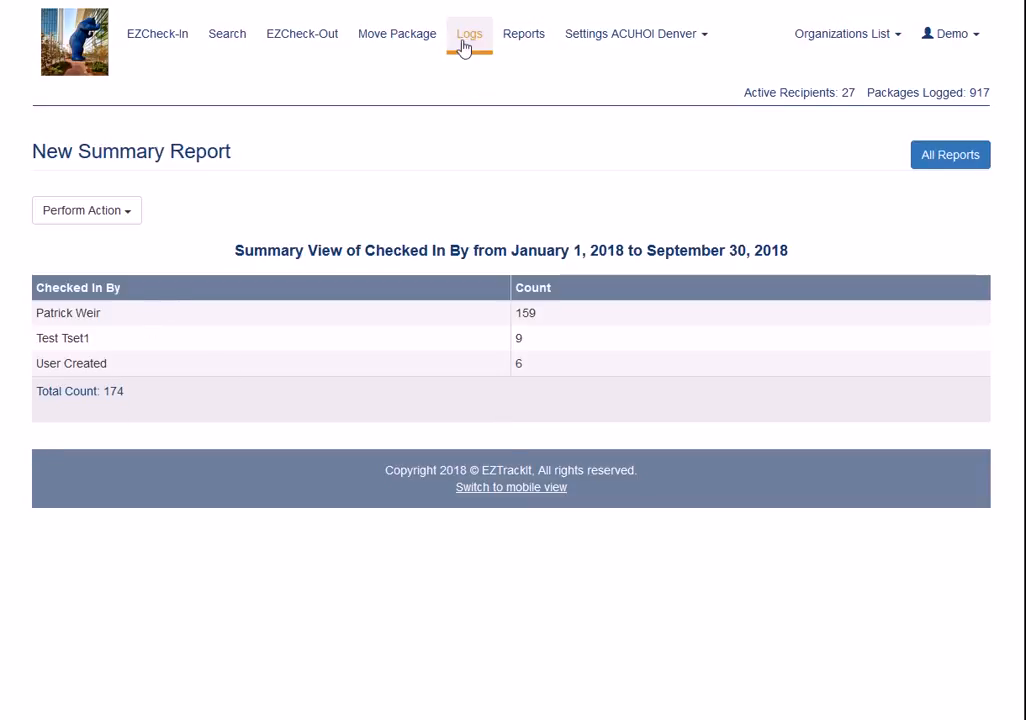
Edit New Summary Report from the last page of the custom reports to summarize by Checked Out By, and save it
left_click(518, 36)
scroll(870, 260, "down", 3)
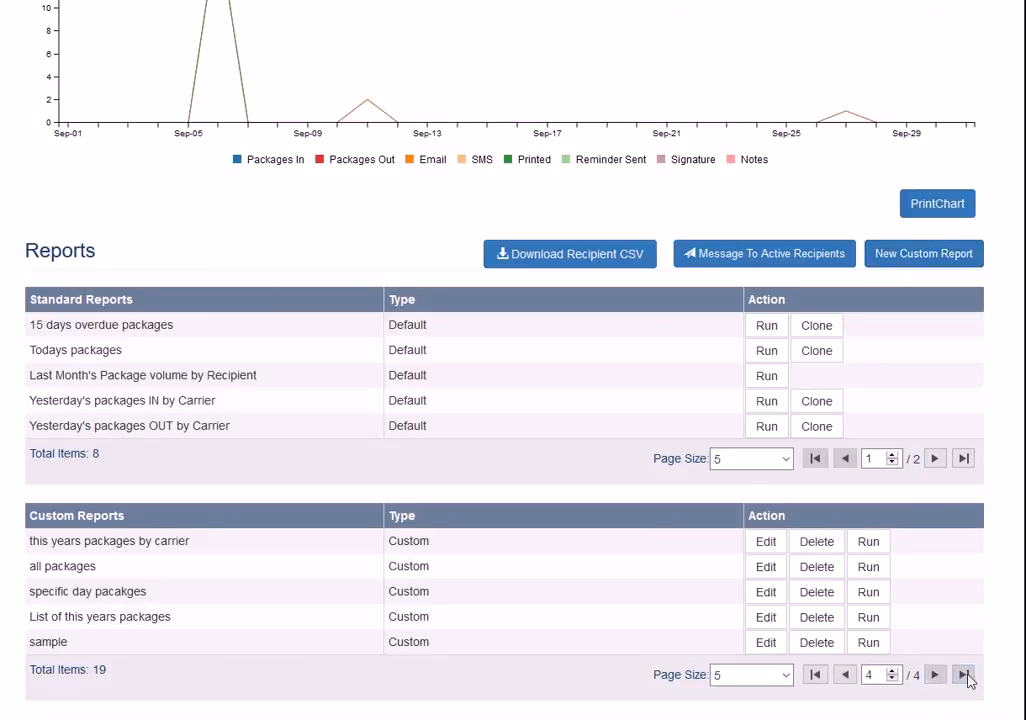
left_click(963, 674)
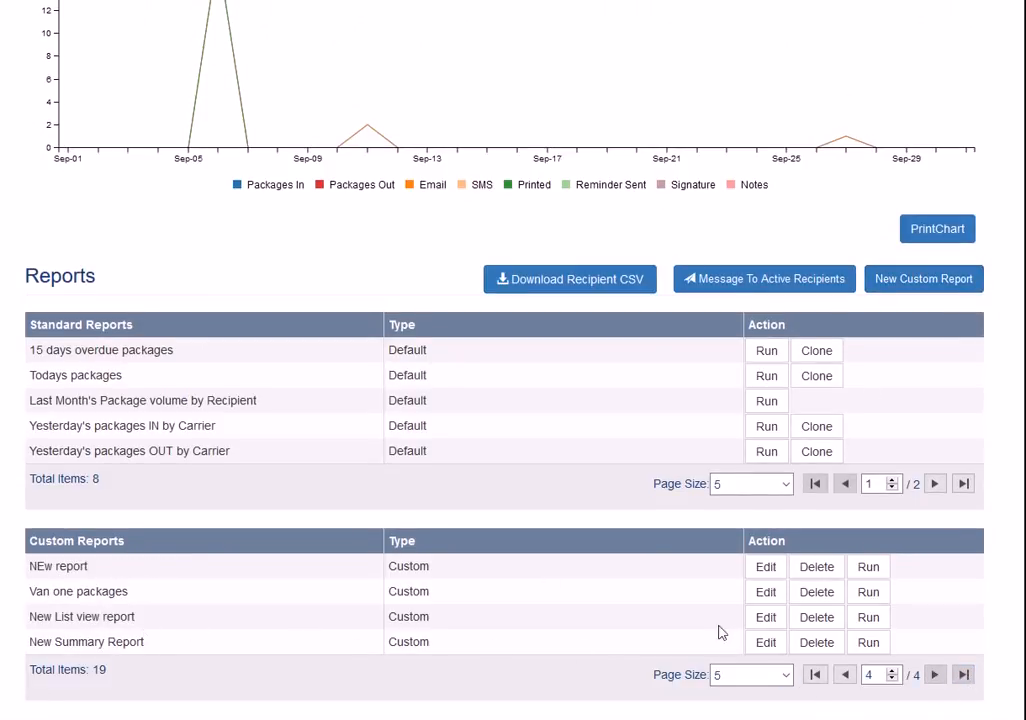
left_click(778, 646)
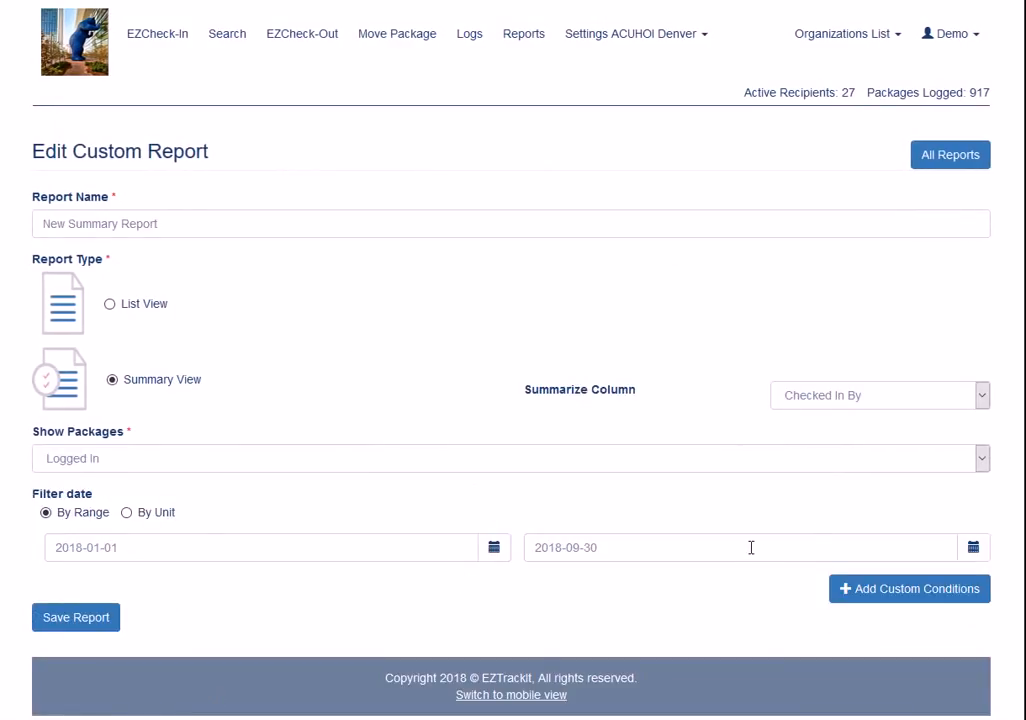
left_click(855, 396)
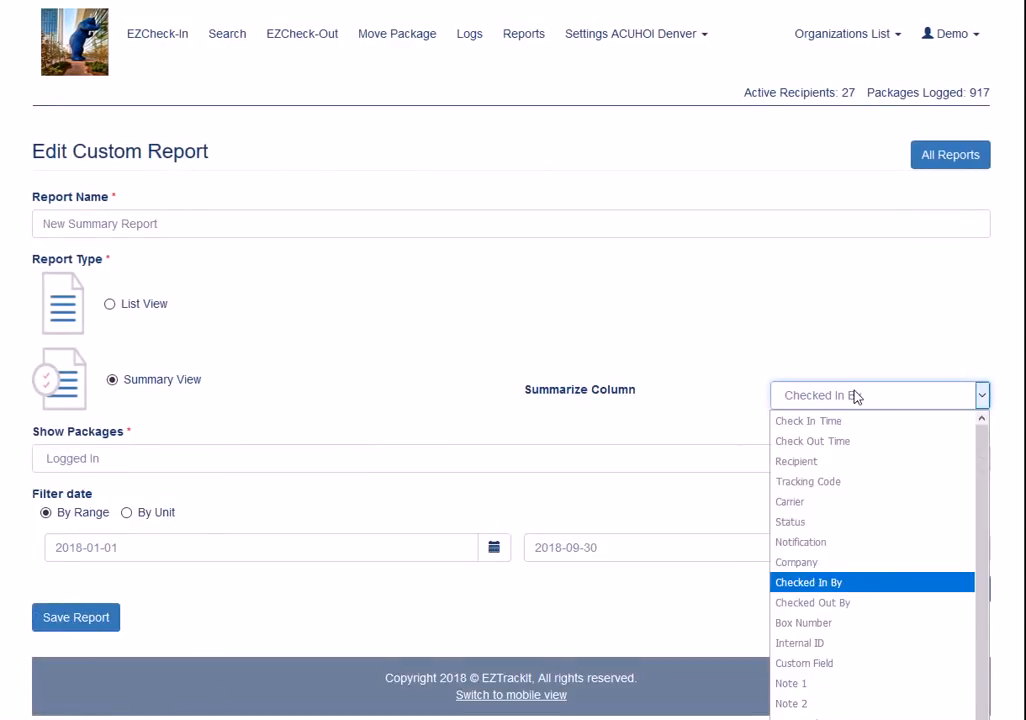
left_click(884, 603)
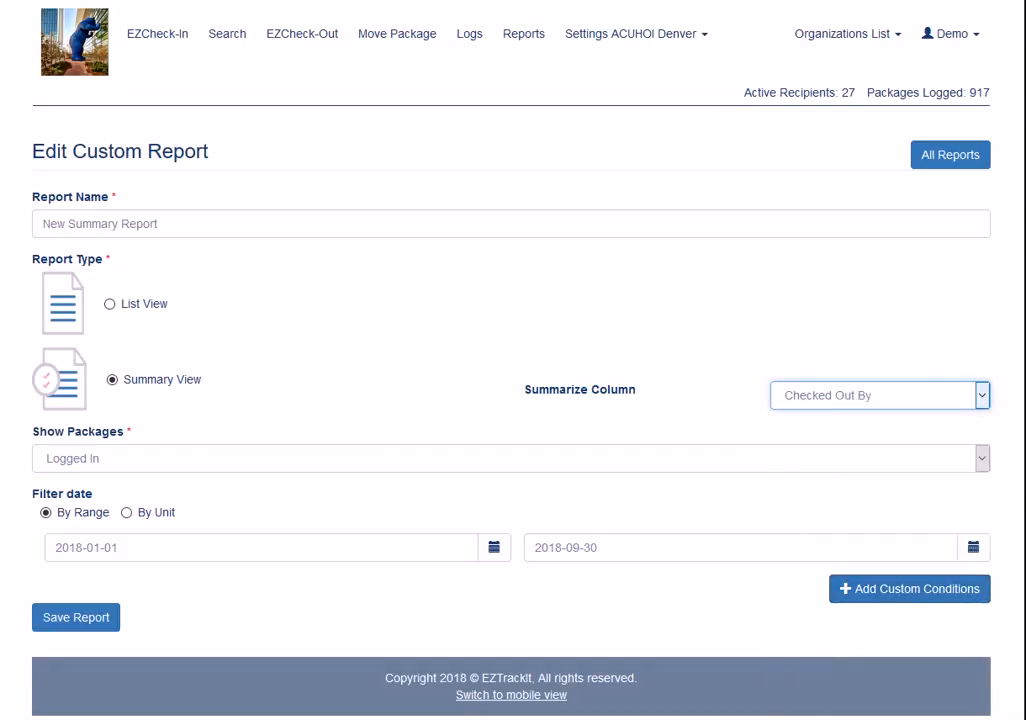
left_click(82, 629)
Run the edited New Summary Report from the last page of the custom reports
scroll(695, 545, "down", 1)
scroll(695, 545, "down", 3)
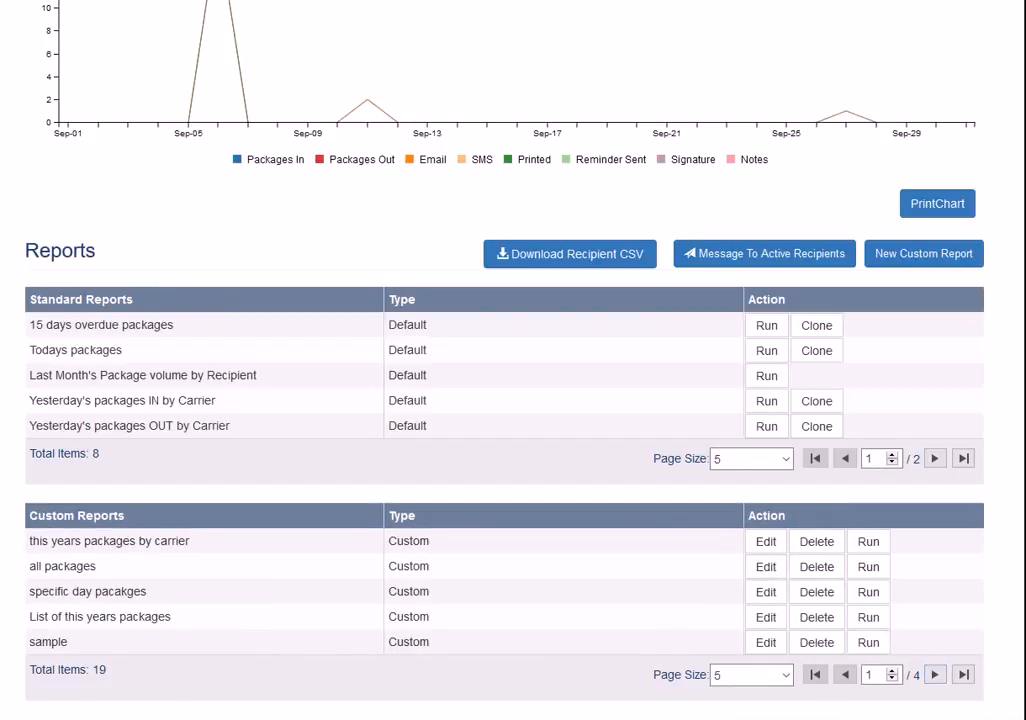
left_click(963, 677)
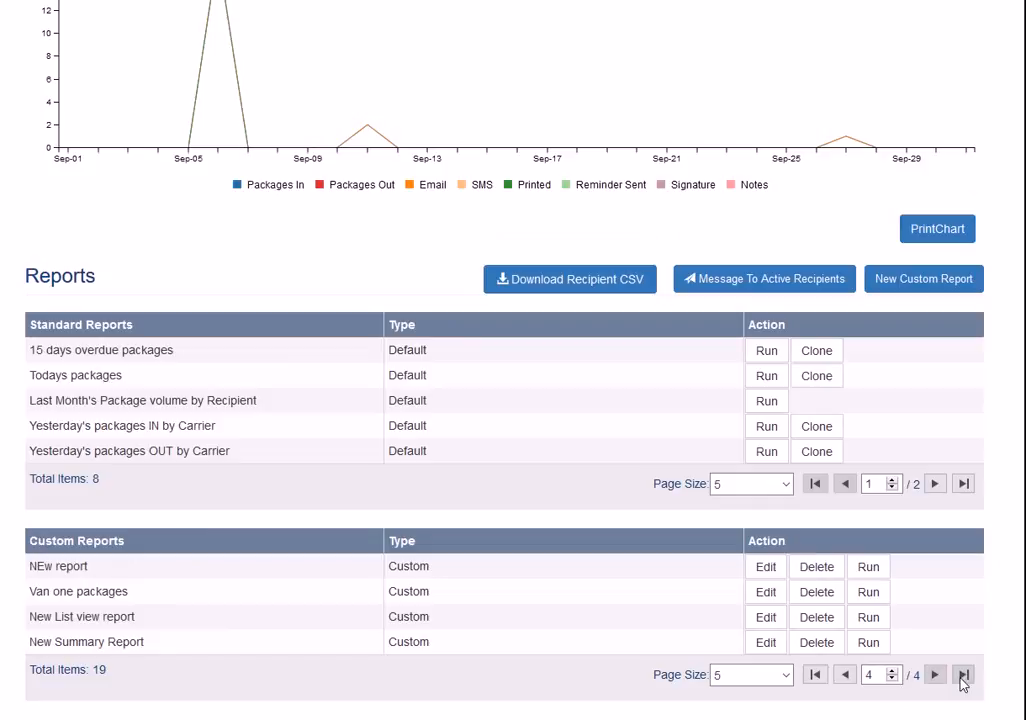
left_click(866, 643)
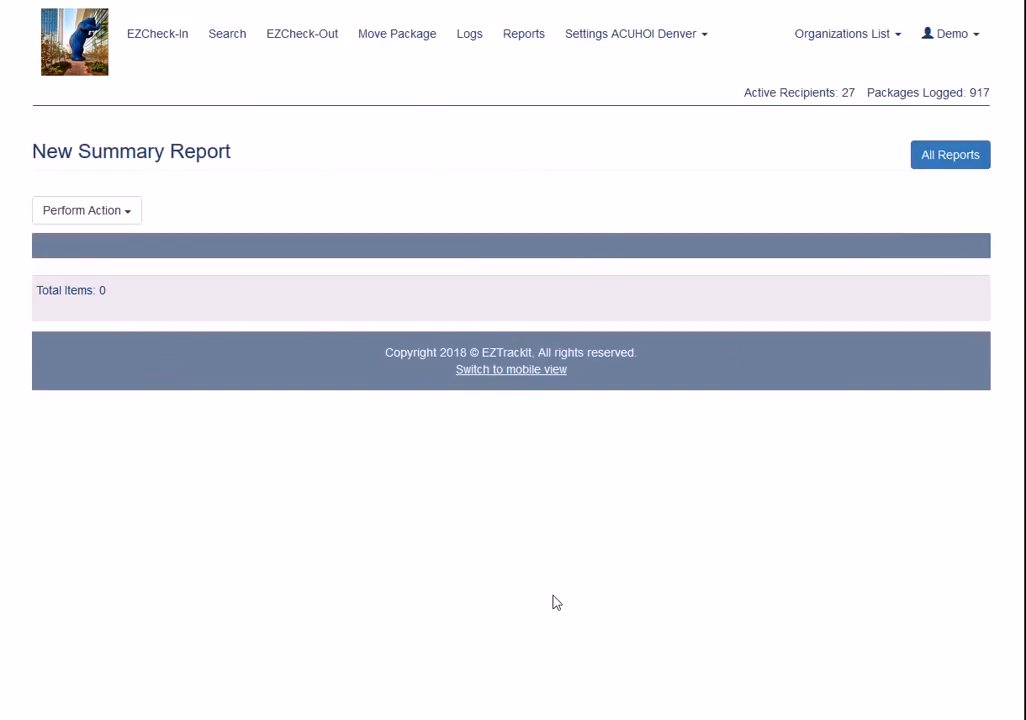